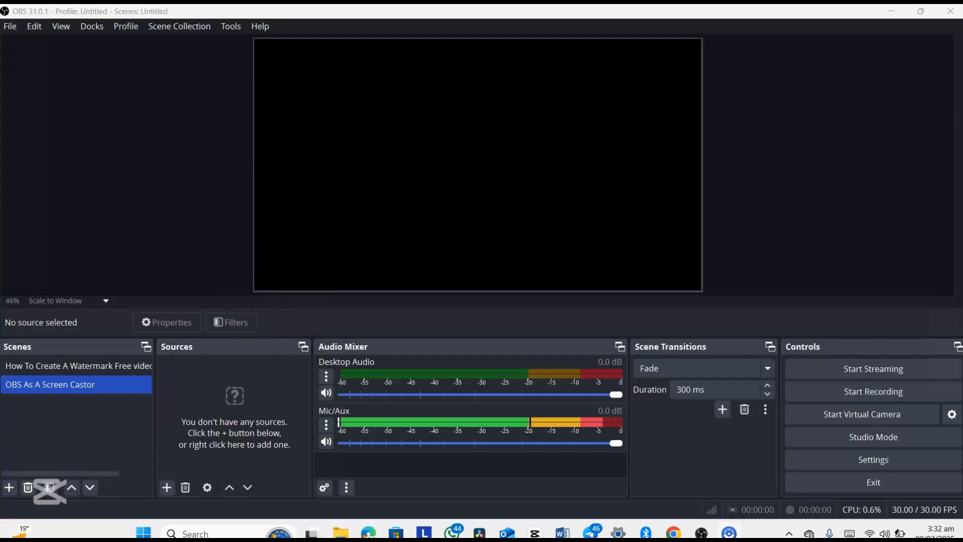
pyautogui.click(38, 158)
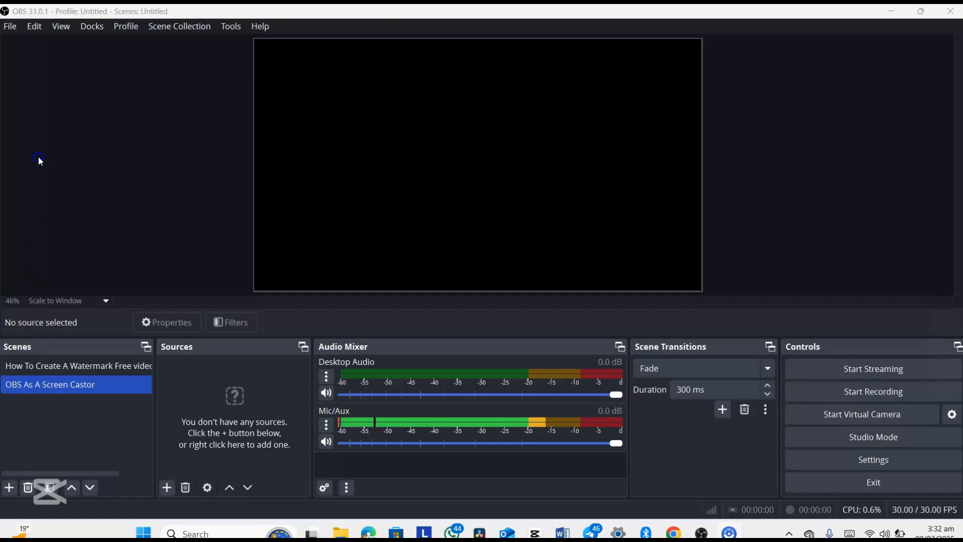
pyautogui.click(12, 491)
pyautogui.click(8, 487)
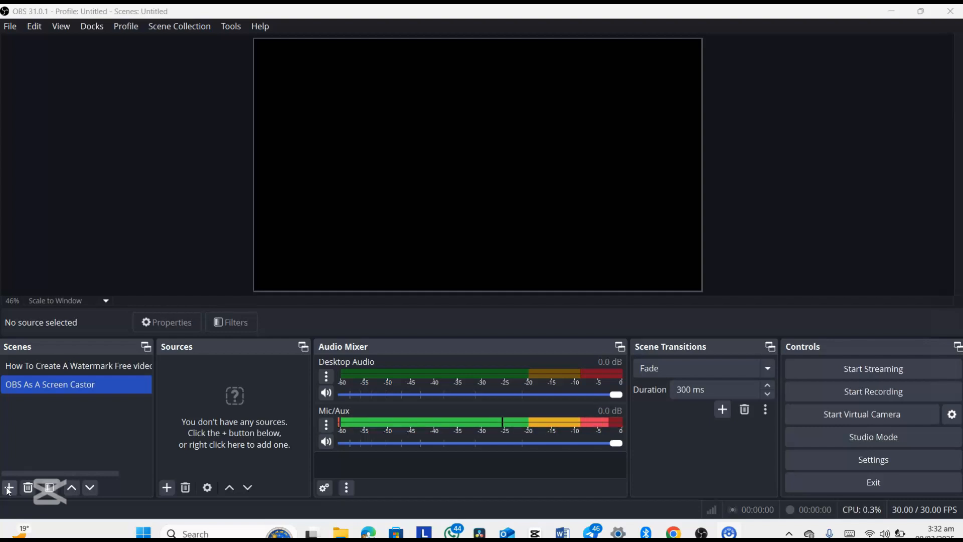
pyautogui.click(10, 489)
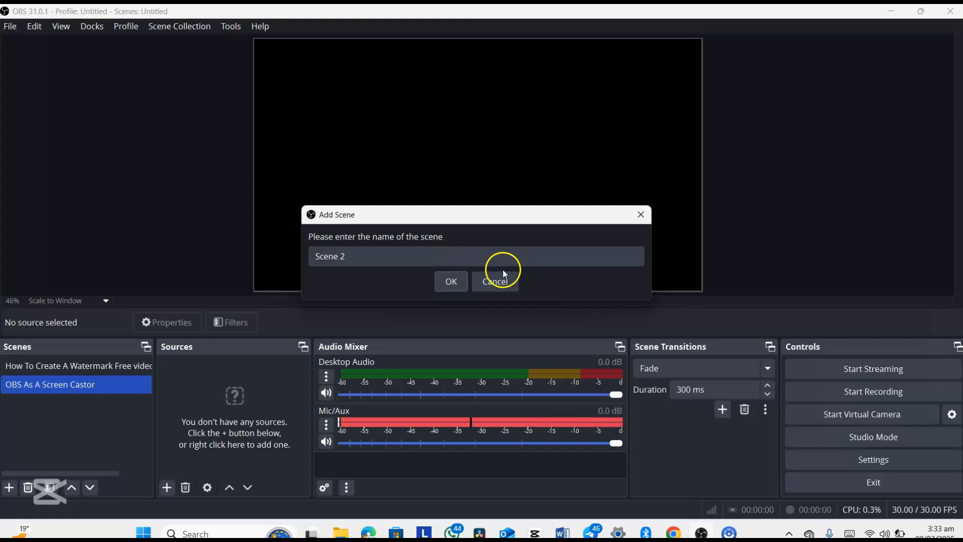
pyautogui.click(366, 254)
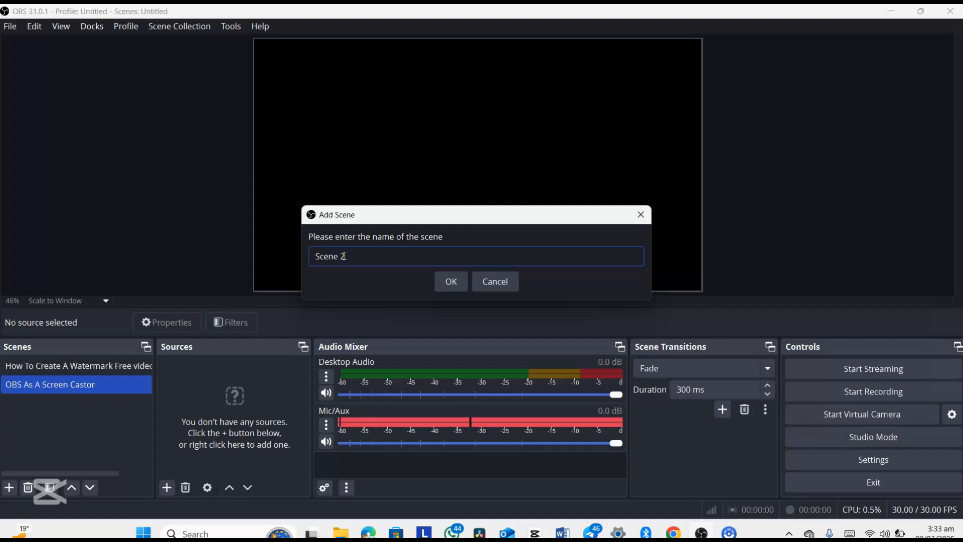
pyautogui.press('BackSpace')
pyautogui.press('BackSpace')
pyautogui.press('BackSpace')
pyautogui.press('BackSpace')
pyautogui.press('BackSpace')
pyautogui.press('BackSpace')
pyautogui.press('BackSpace')
pyautogui.write('sr')
pyautogui.press('BackSpace')
pyautogui.write('treaming li')
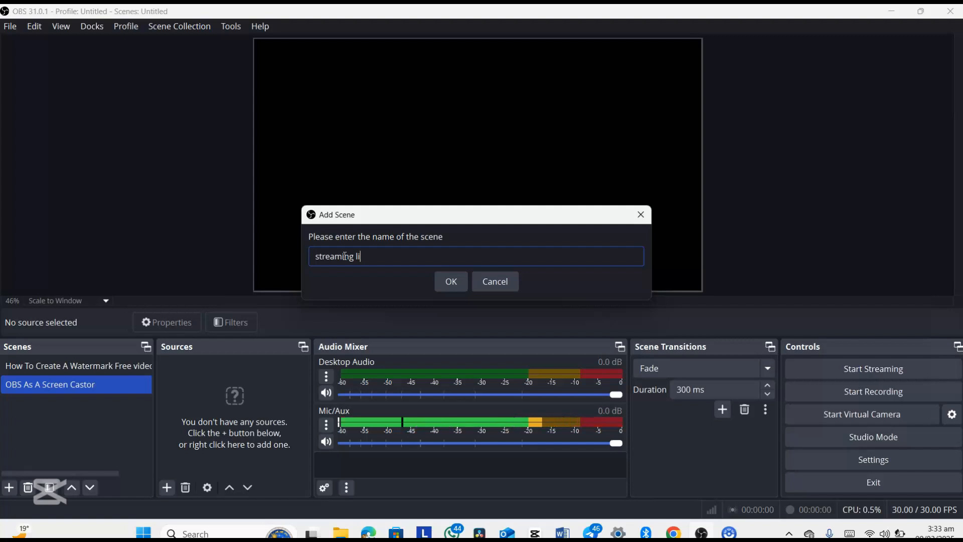
pyautogui.write('ve on fb')
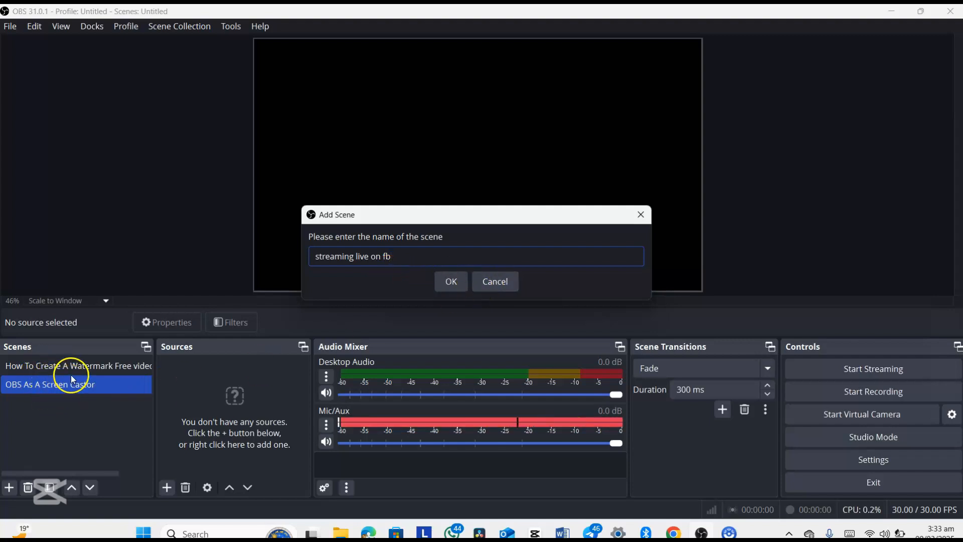
pyautogui.click(505, 283)
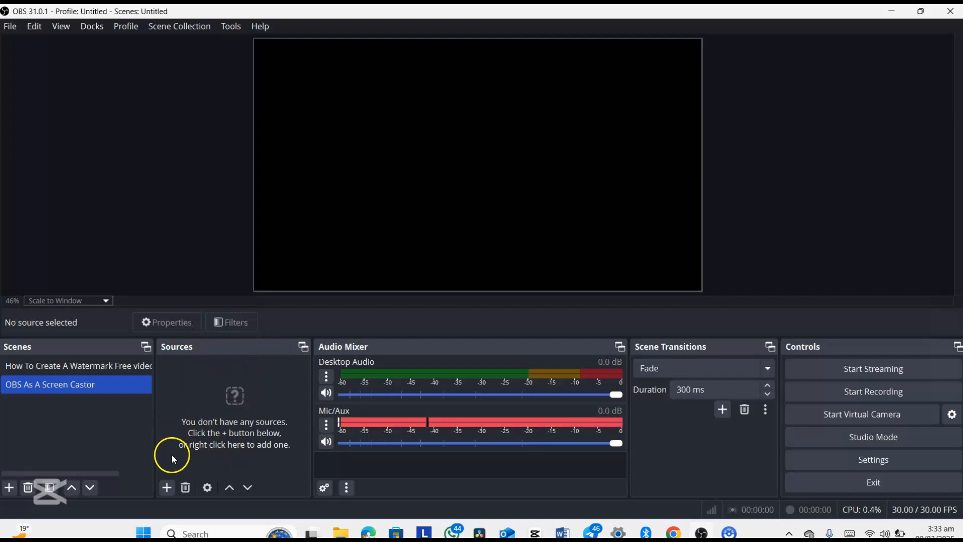
# Add a new visible Window Capture source to the OBS As A Screen Castor scene, keeping its default name and properties
pyautogui.click(168, 487)
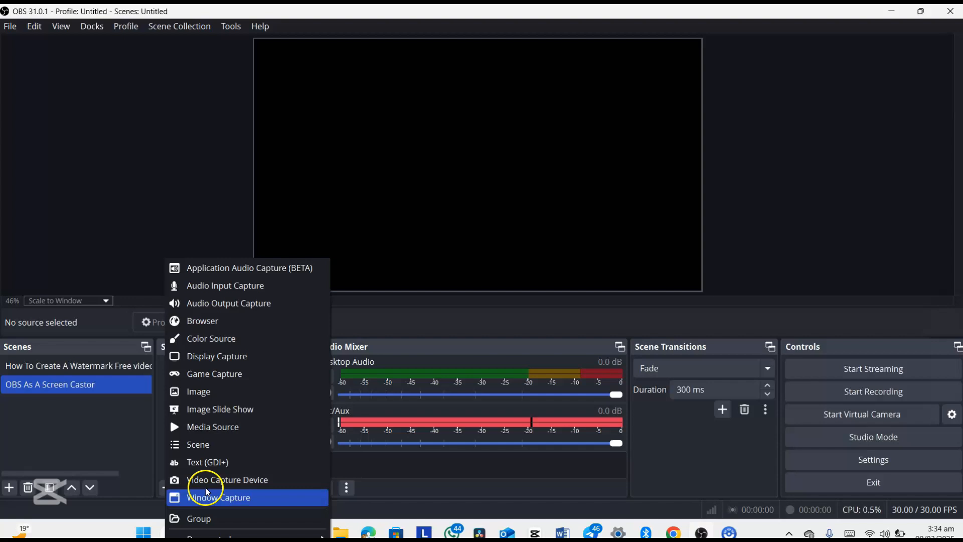
pyautogui.click(237, 498)
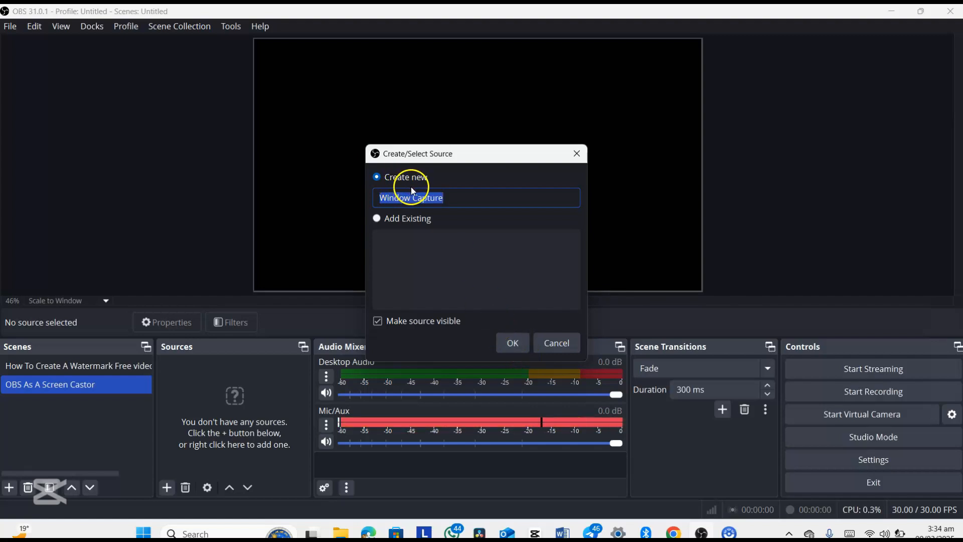
pyautogui.click(512, 343)
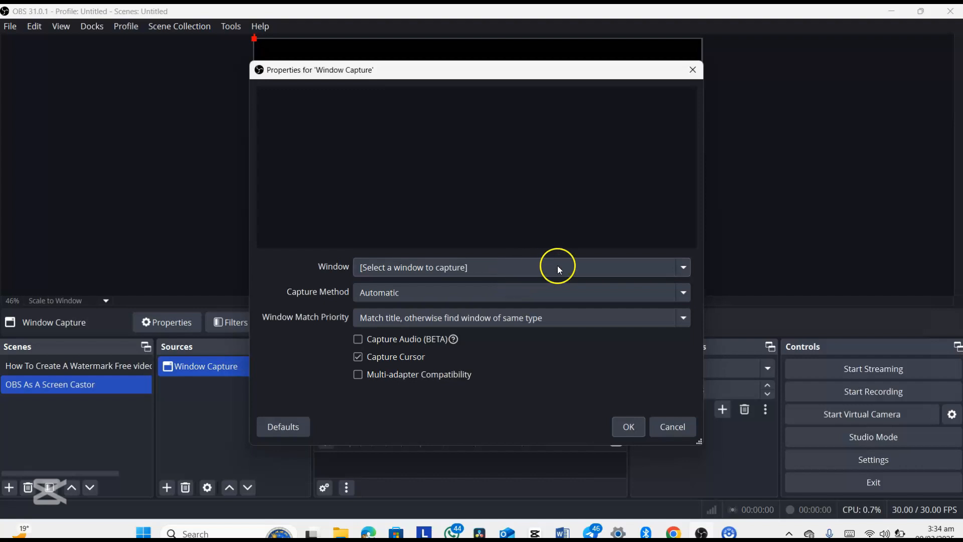
pyautogui.click(683, 270)
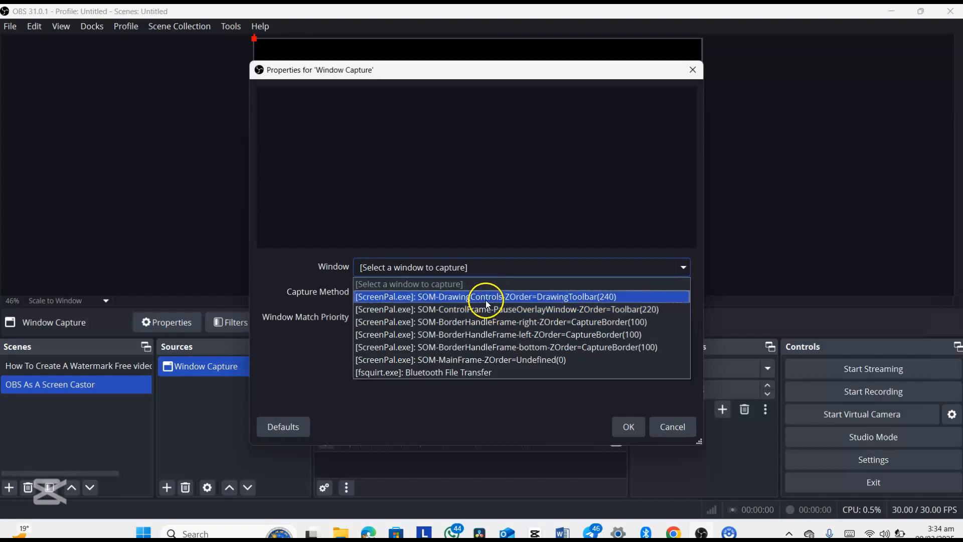
pyautogui.click(539, 266)
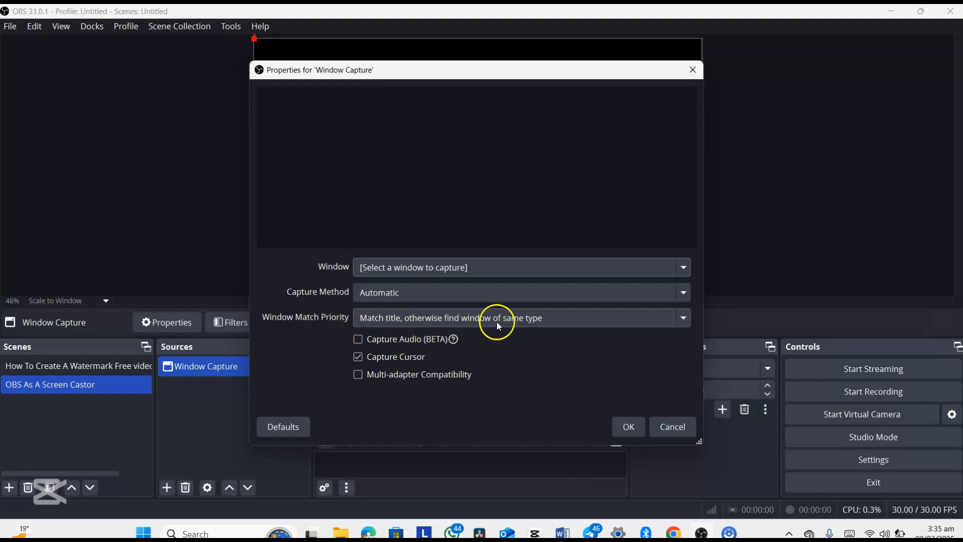
pyautogui.click(628, 427)
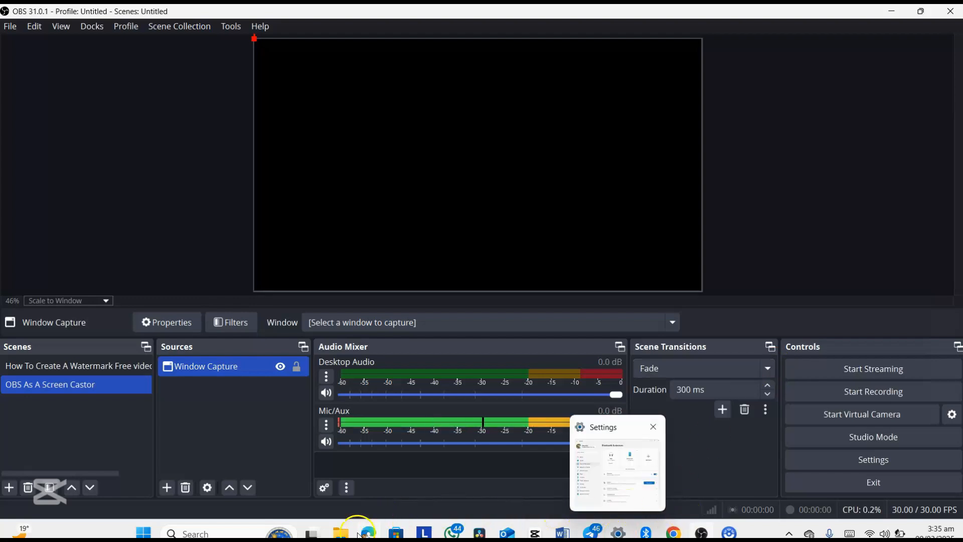
# Switch to the Edge window with the ScreenPal download page, and return to OBS
pyautogui.moveTo(382, 535)
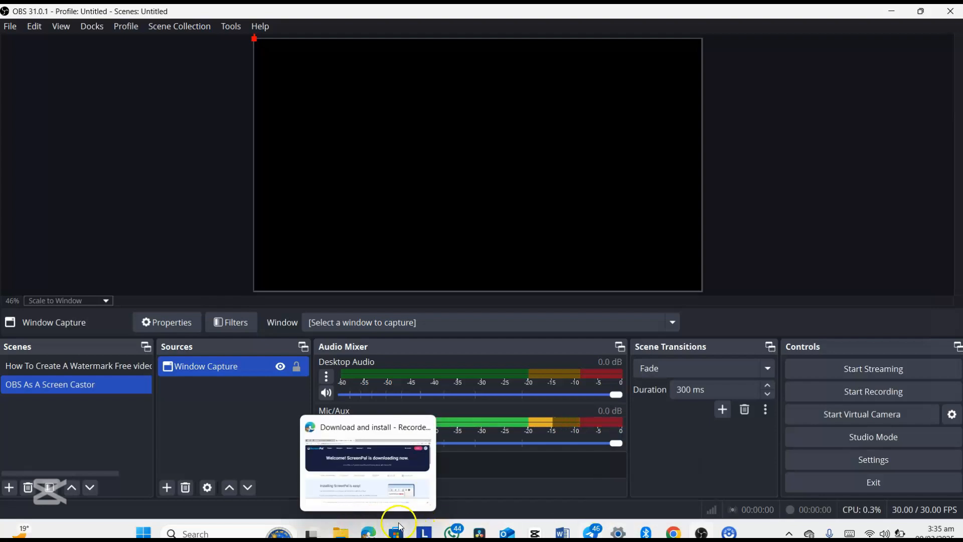
pyautogui.click(370, 532)
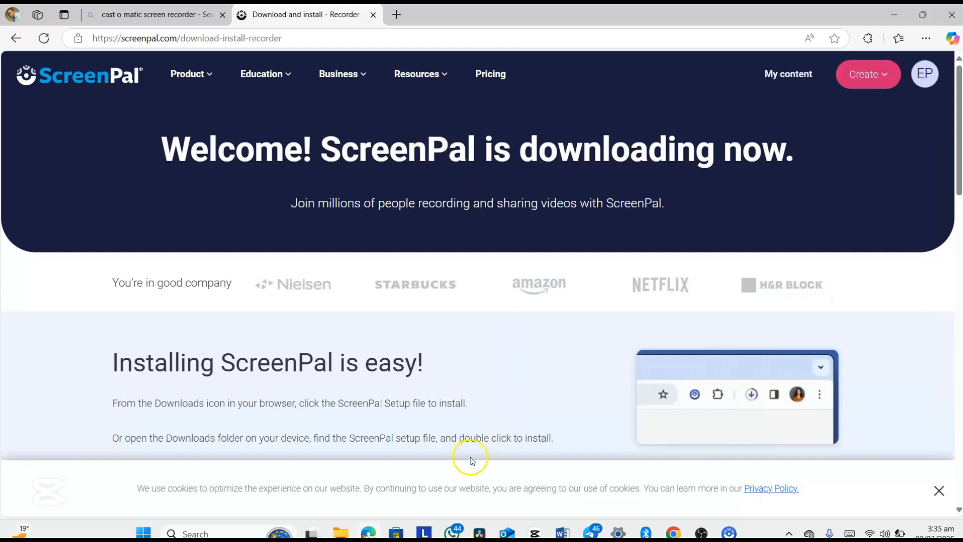
pyautogui.moveTo(349, 525)
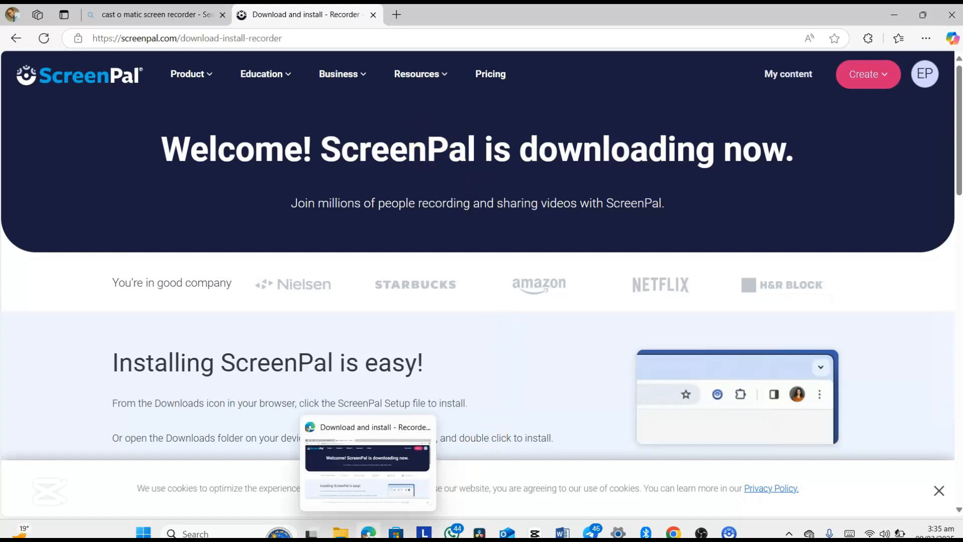
pyautogui.moveTo(689, 535)
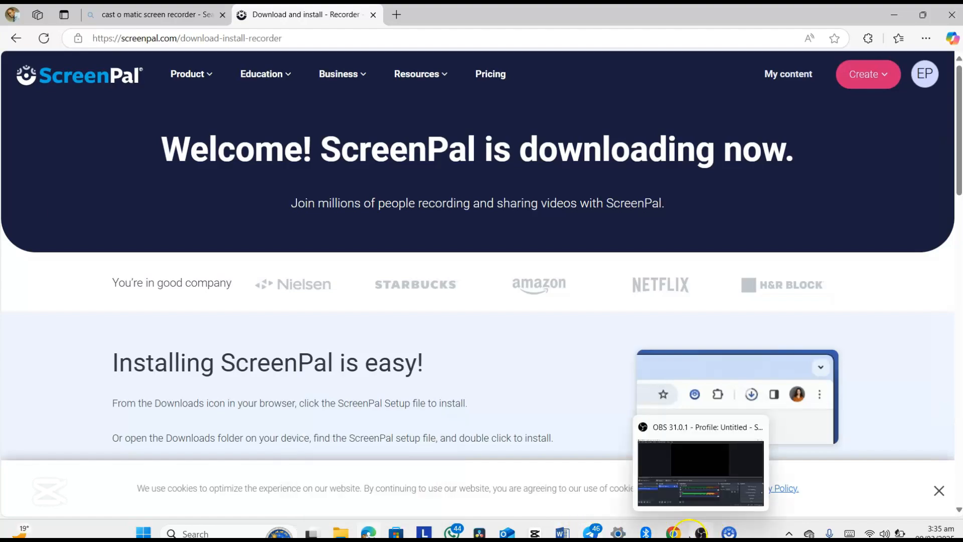
pyautogui.click(700, 500)
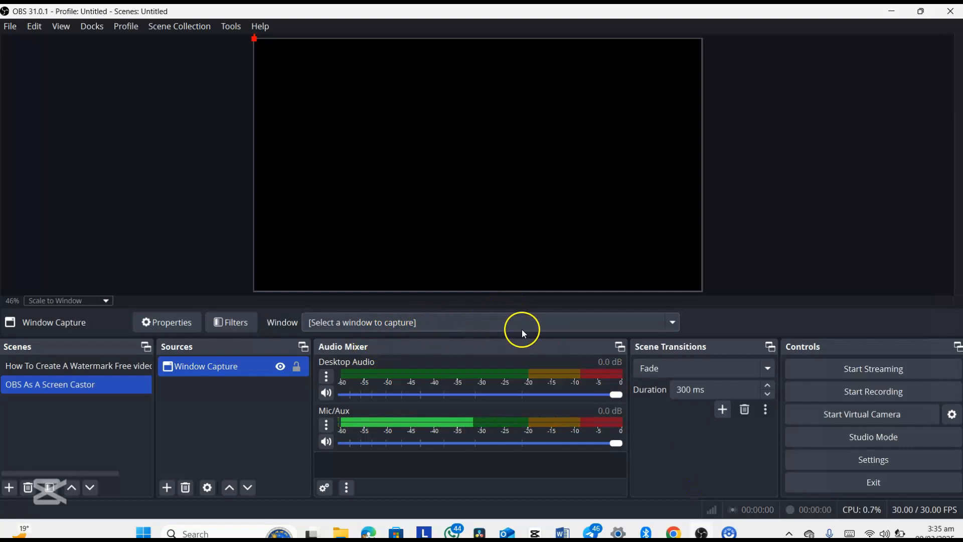
# Set the Window Capture source to capture [fsquirt.exe]: Bluetooth File Transfer
pyautogui.click(670, 321)
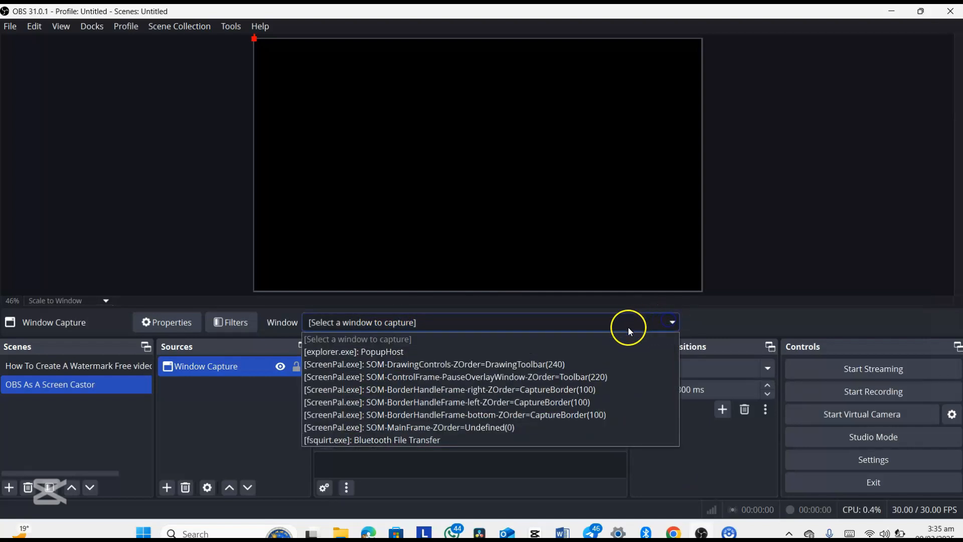
pyautogui.click(414, 353)
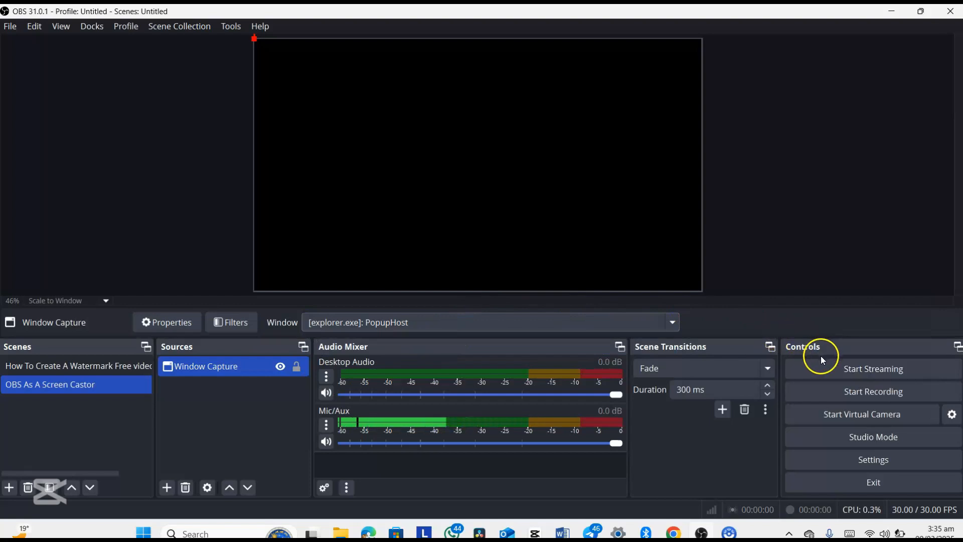
pyautogui.click(671, 320)
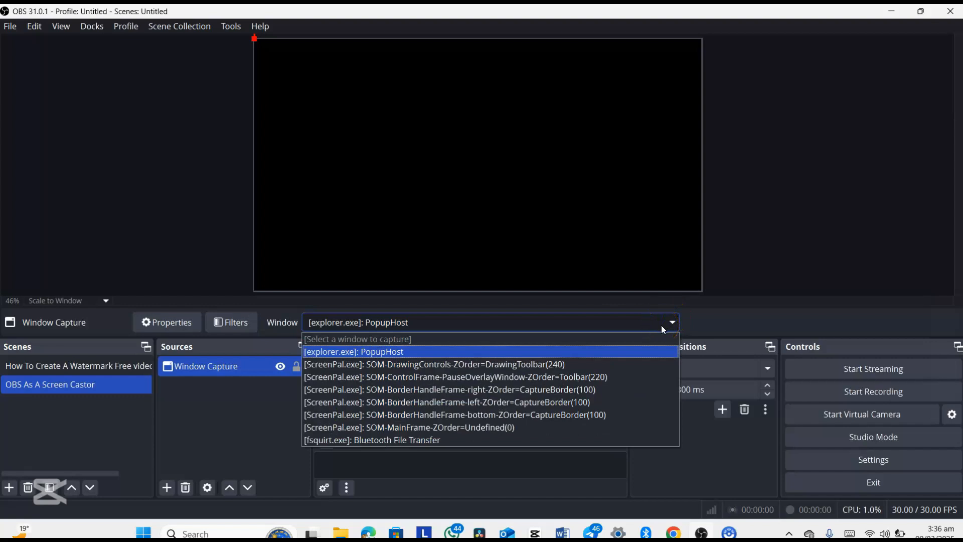
pyautogui.click(451, 439)
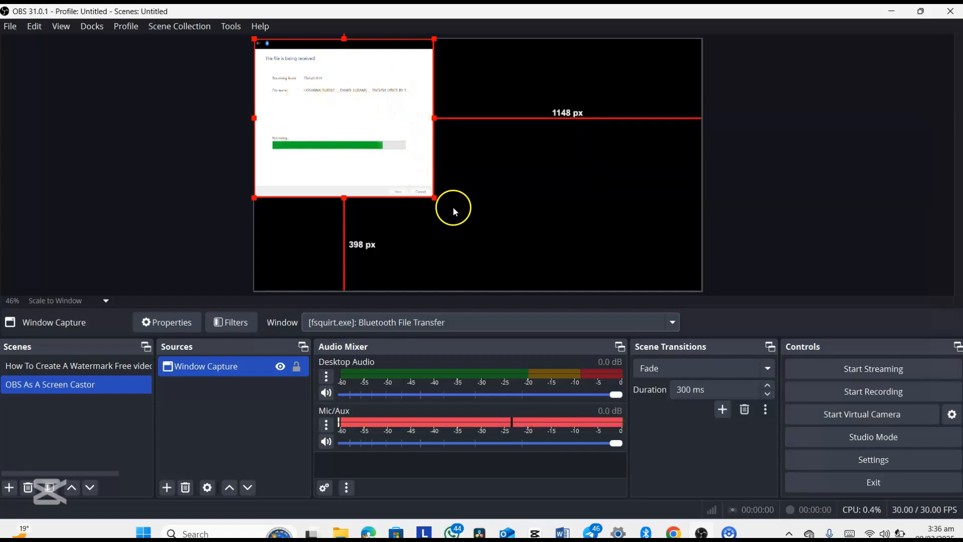
# Transform the Window Capture source in the preview with Fit to screen
pyautogui.rightClick(410, 118)
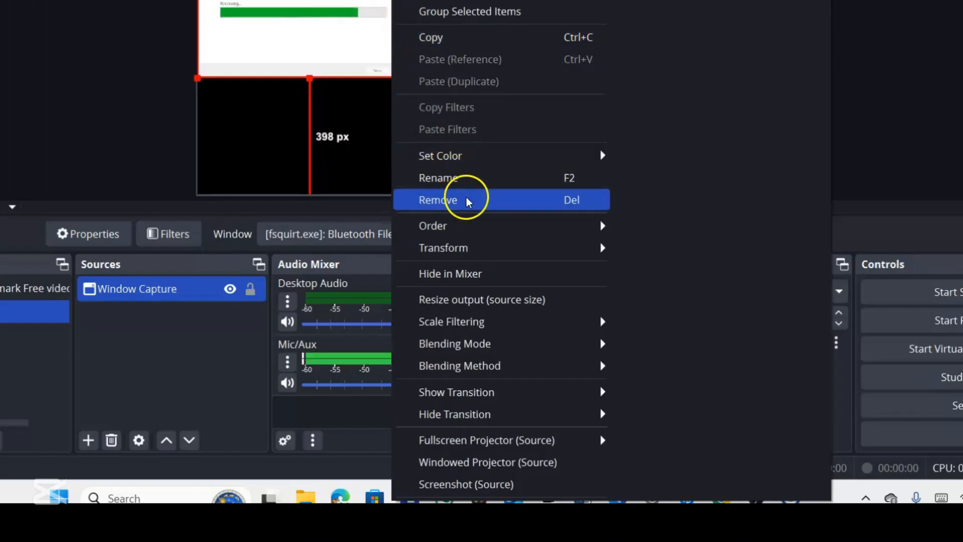
pyautogui.moveTo(507, 446)
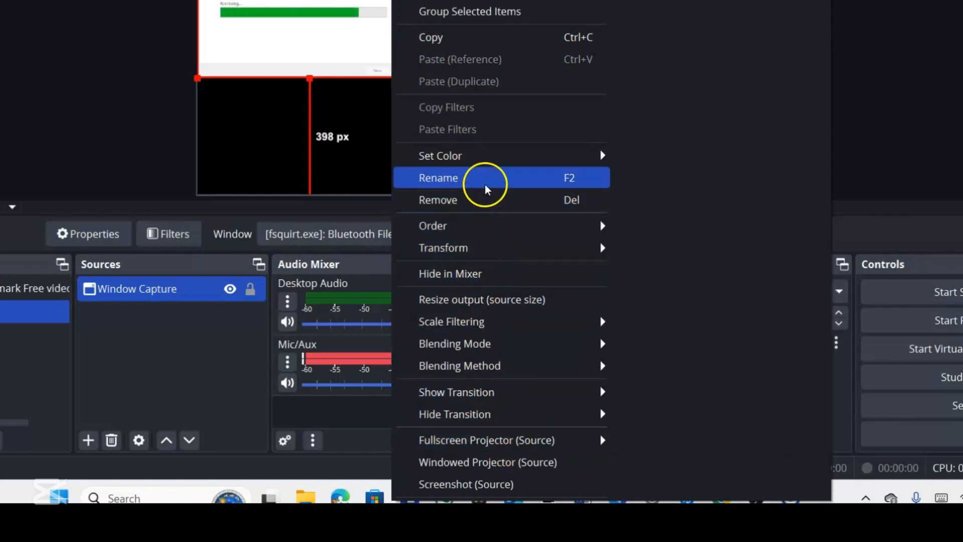
pyautogui.moveTo(549, 254)
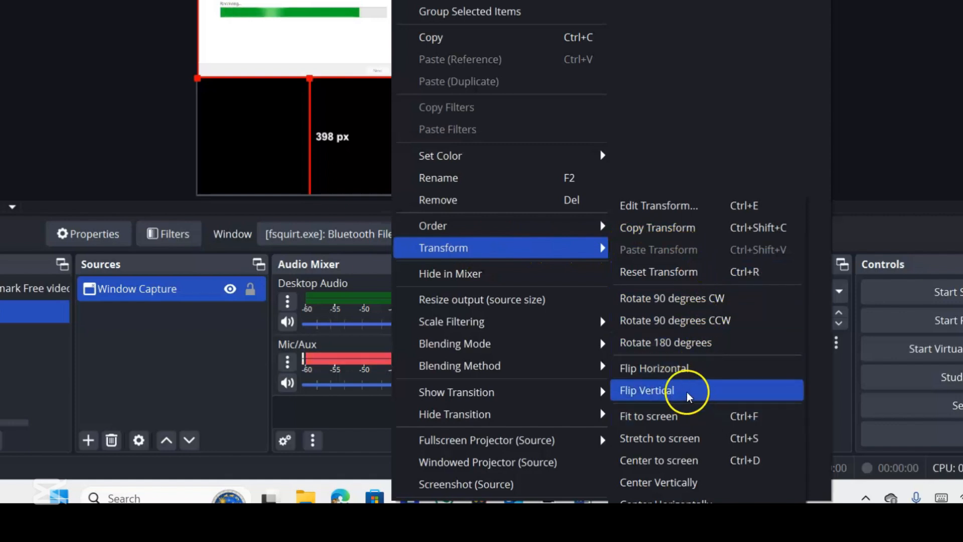
pyautogui.click(697, 417)
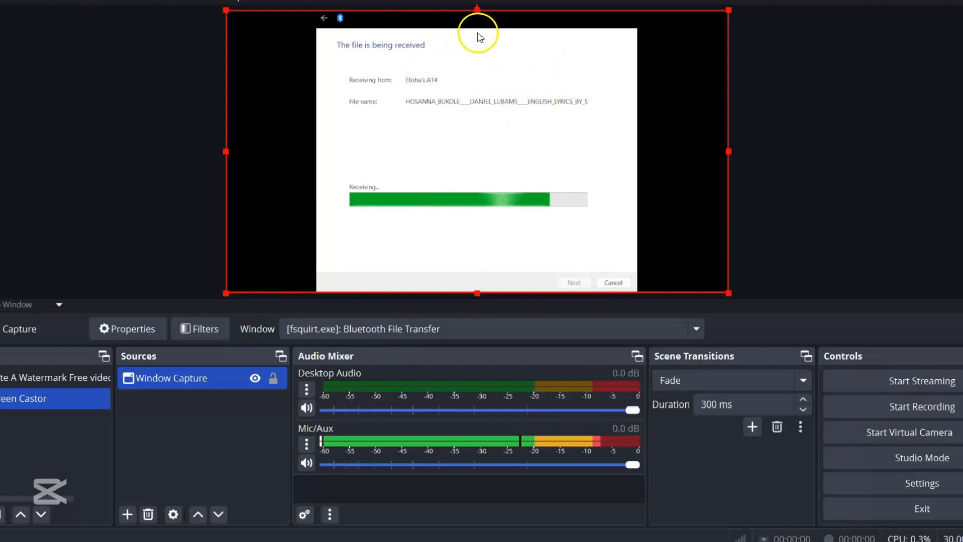
pyautogui.moveTo(489, 44); pyautogui.dragTo(491, 49)
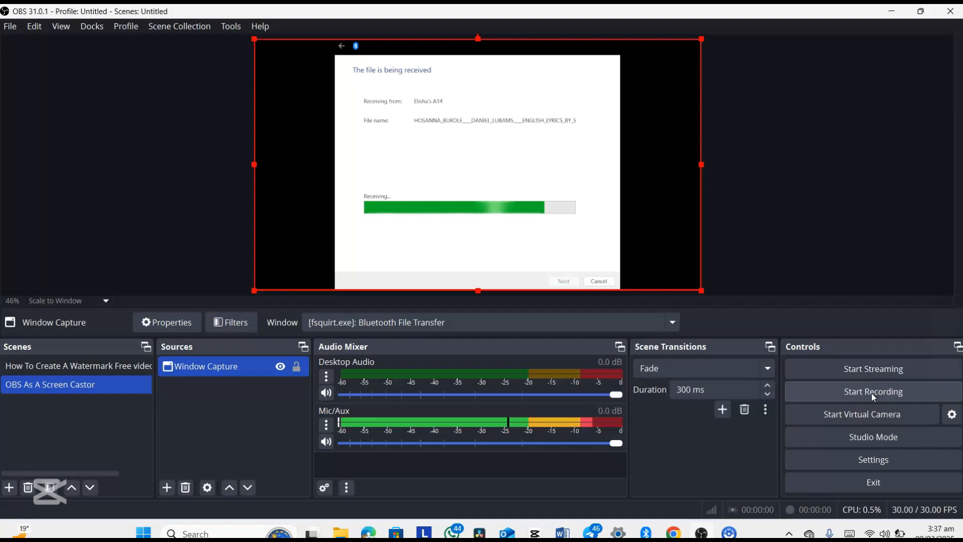
# Minimize OBS, view the Videos folder in File Explorer, and return to OBS
pyautogui.click(892, 11)
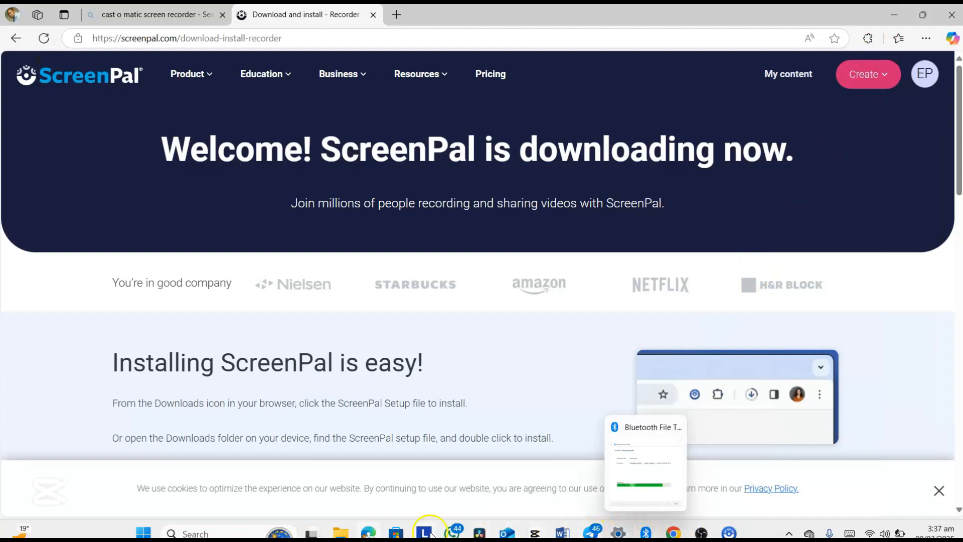
pyautogui.click(645, 533)
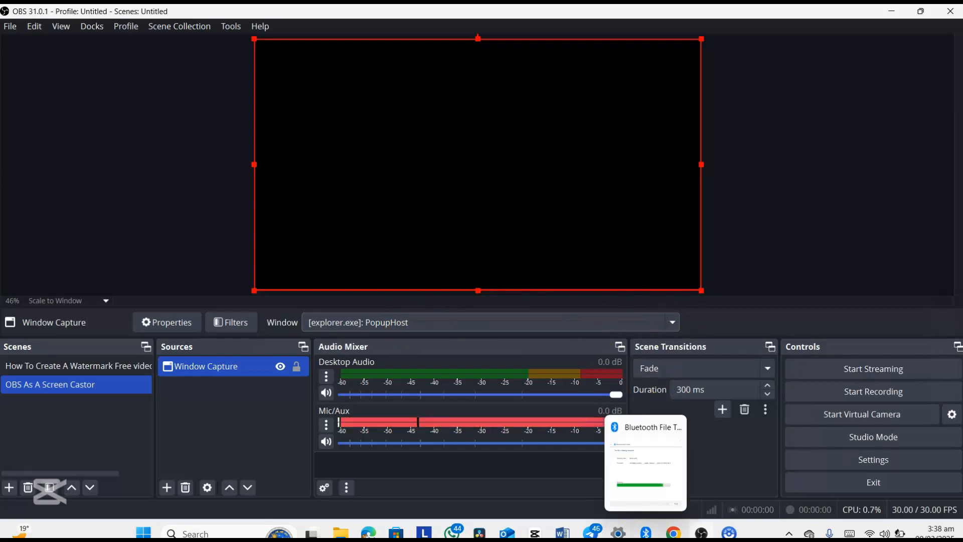
pyautogui.moveTo(346, 530)
pyautogui.click(389, 471)
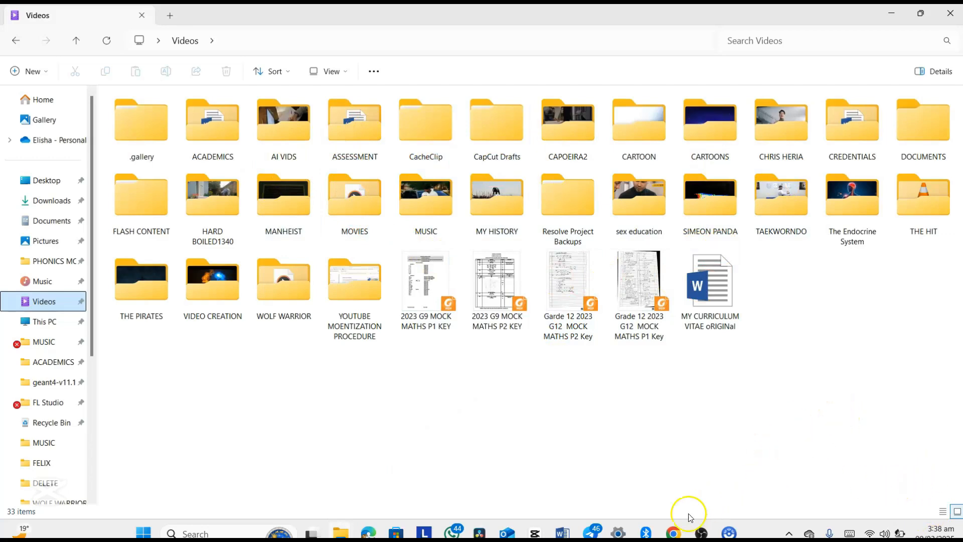
pyautogui.click(701, 532)
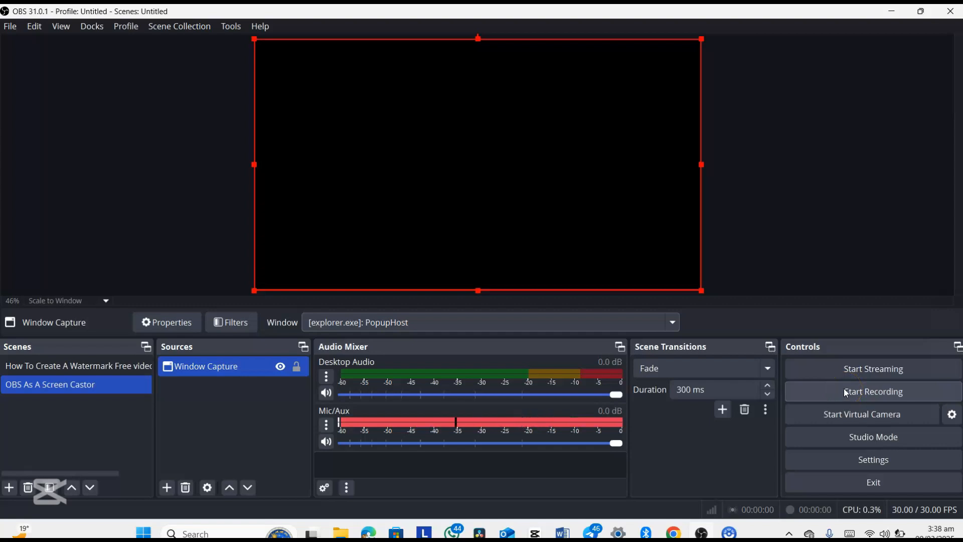
# Set the Window Capture source to capture [ScreenPal.exe]: SOM-DrawingControls-ZOrder=DrawingToolbar(240)
pyautogui.click(676, 322)
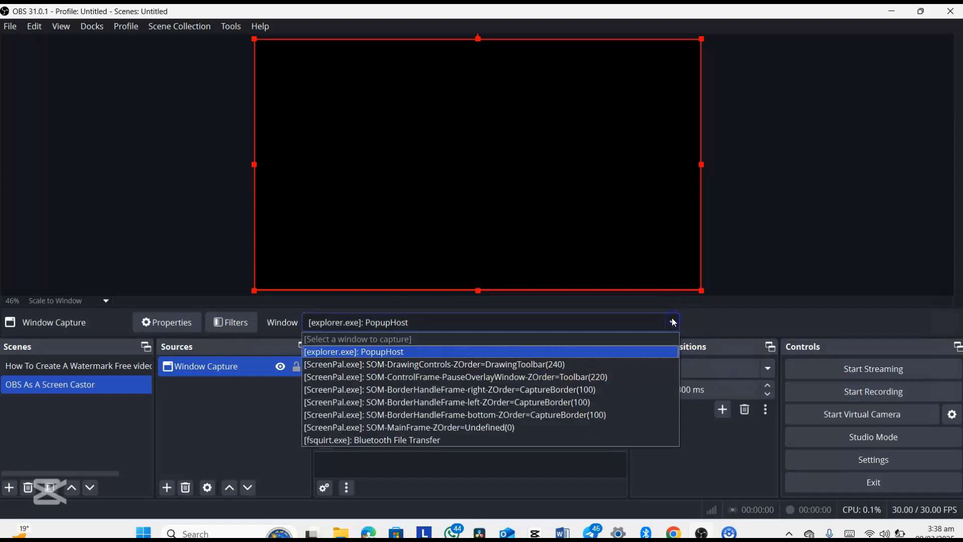
pyautogui.click(505, 365)
pyautogui.click(667, 324)
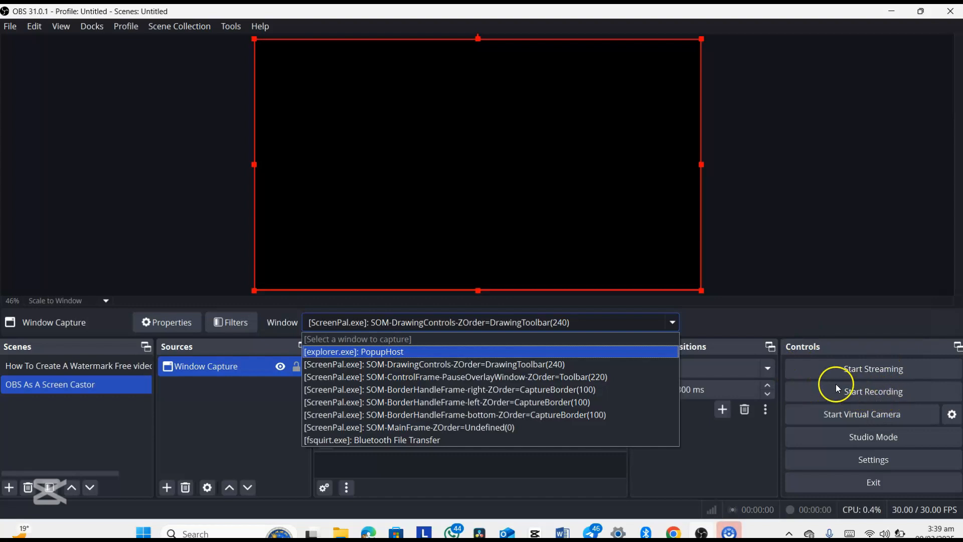
pyautogui.click(670, 324)
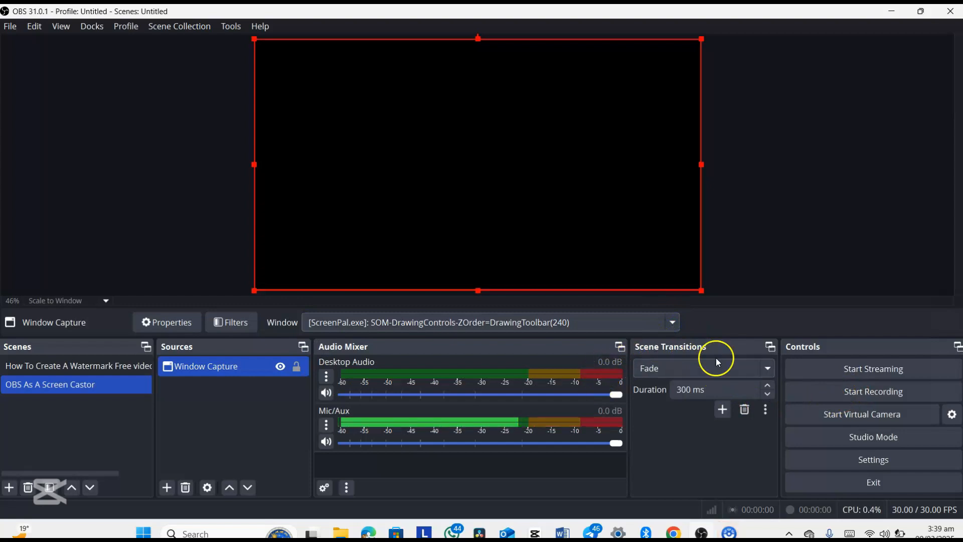
pyautogui.click(346, 487)
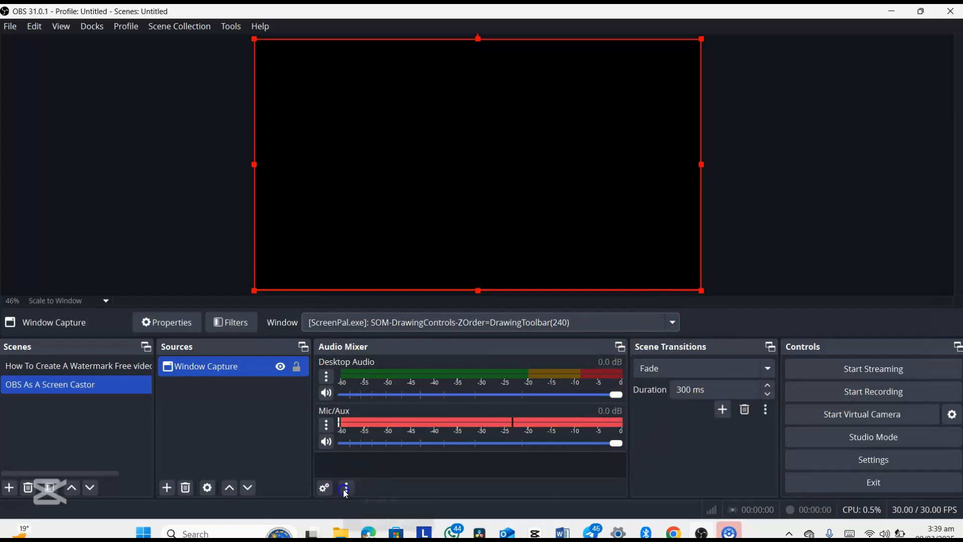
pyautogui.click(402, 460)
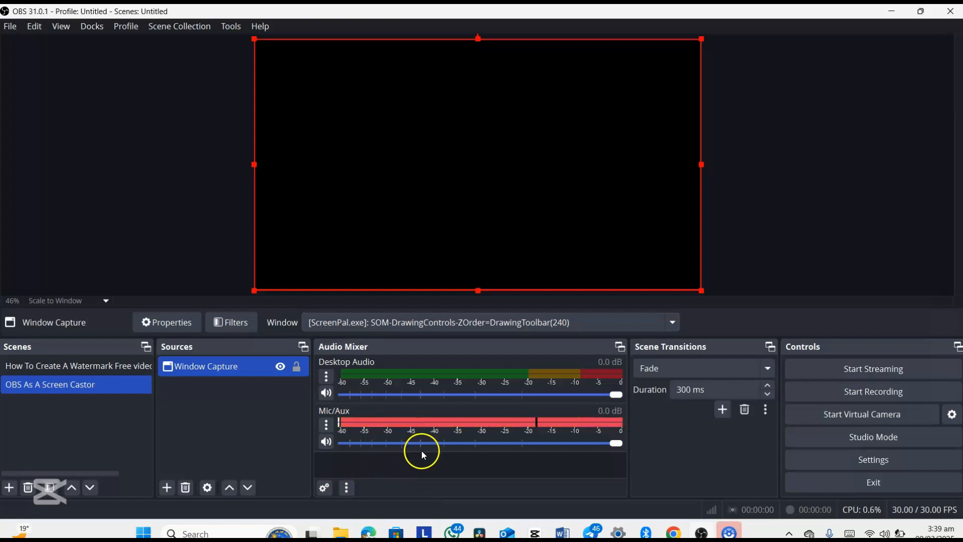